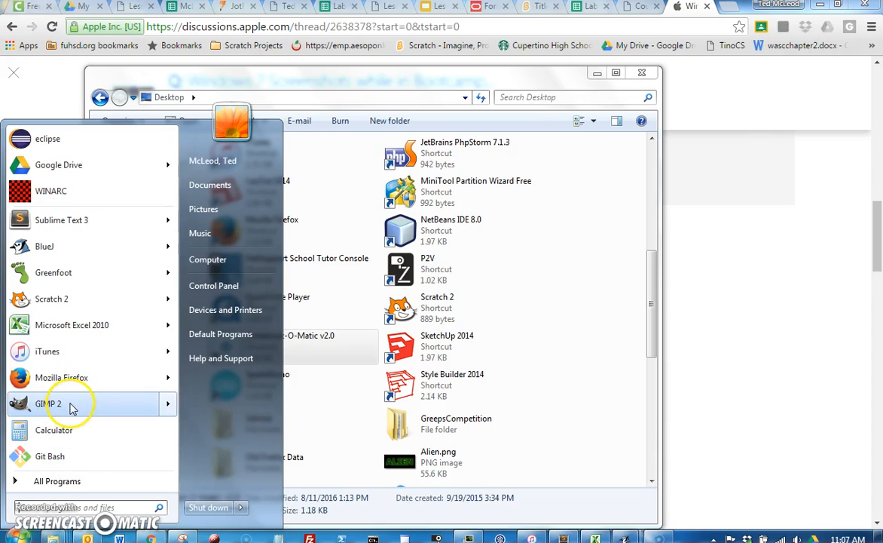
Step: Launch GIMP and create a Crystal logo with the text "Cool Game"
mouse_move(72, 408)
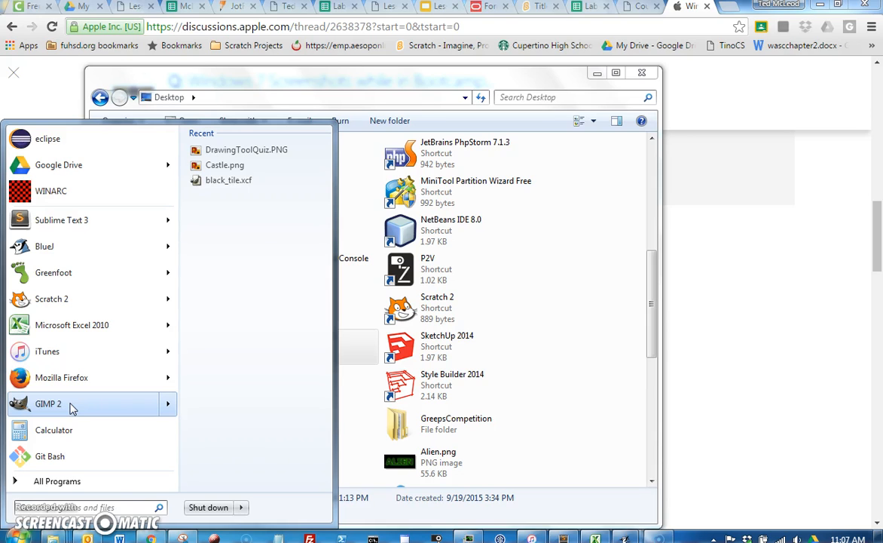
click(72, 404)
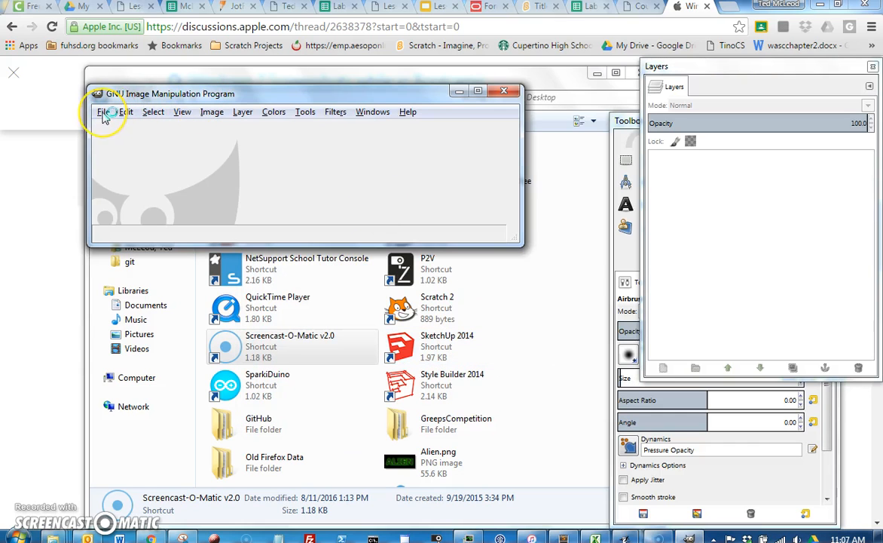
click(103, 112)
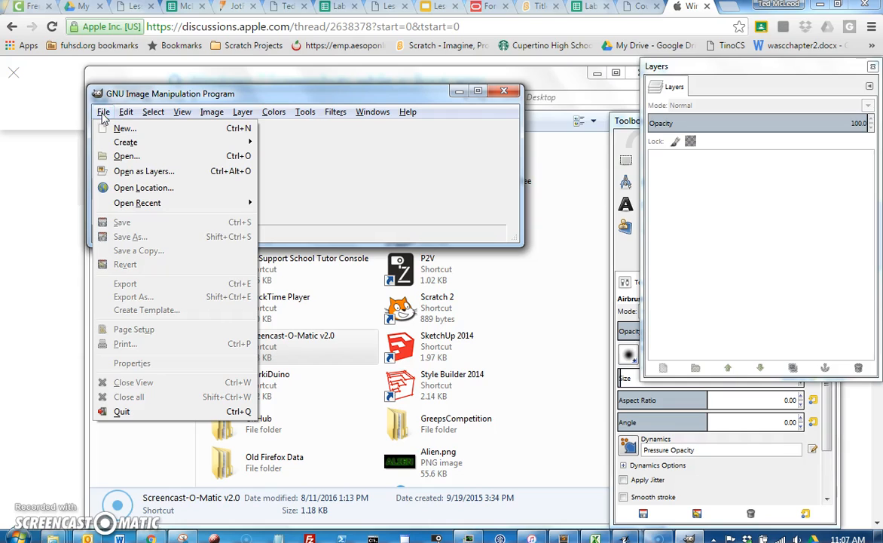
mouse_move(110, 142)
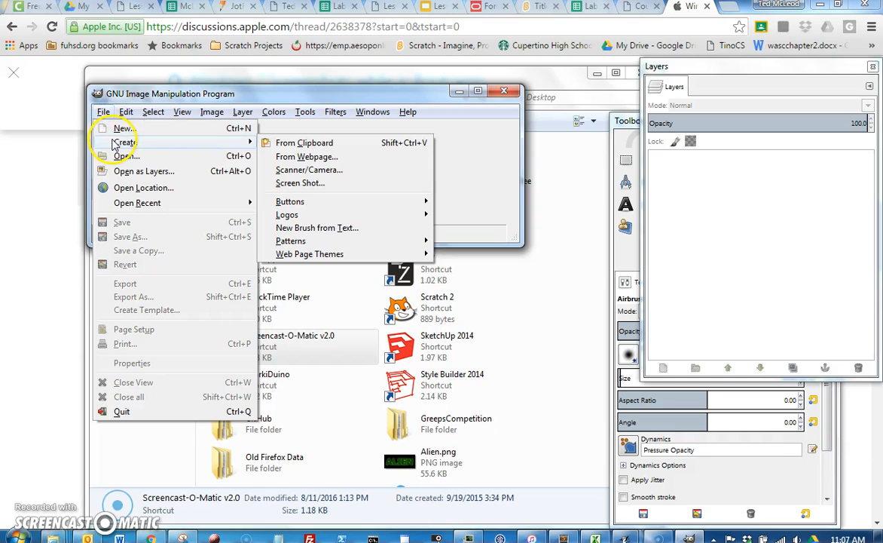
mouse_move(340, 203)
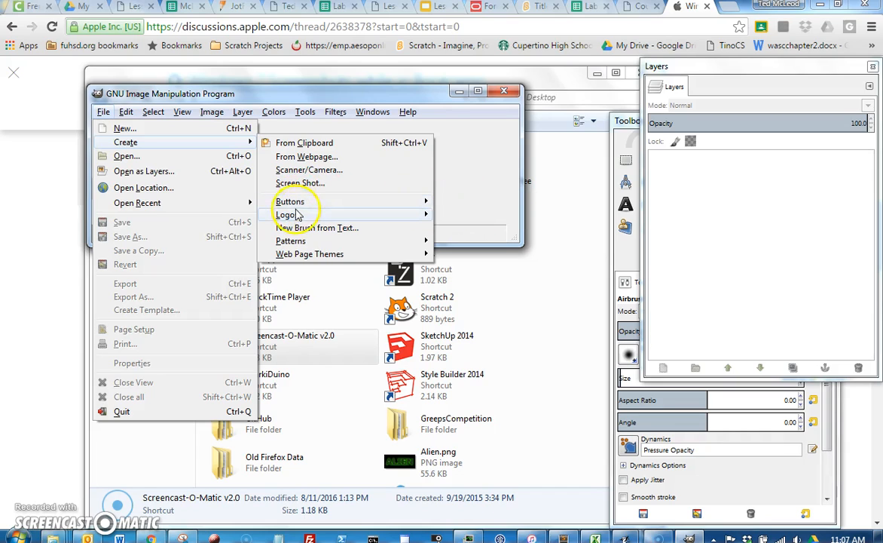
mouse_move(296, 215)
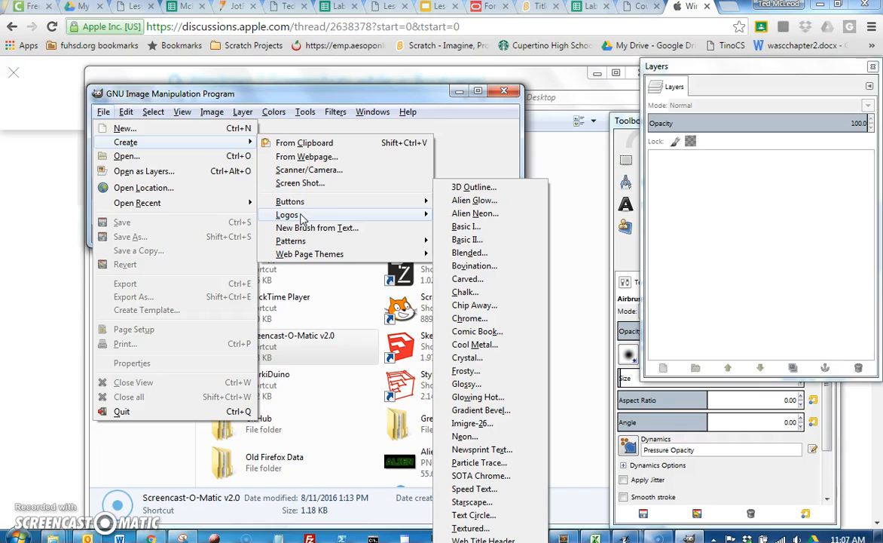
click(488, 364)
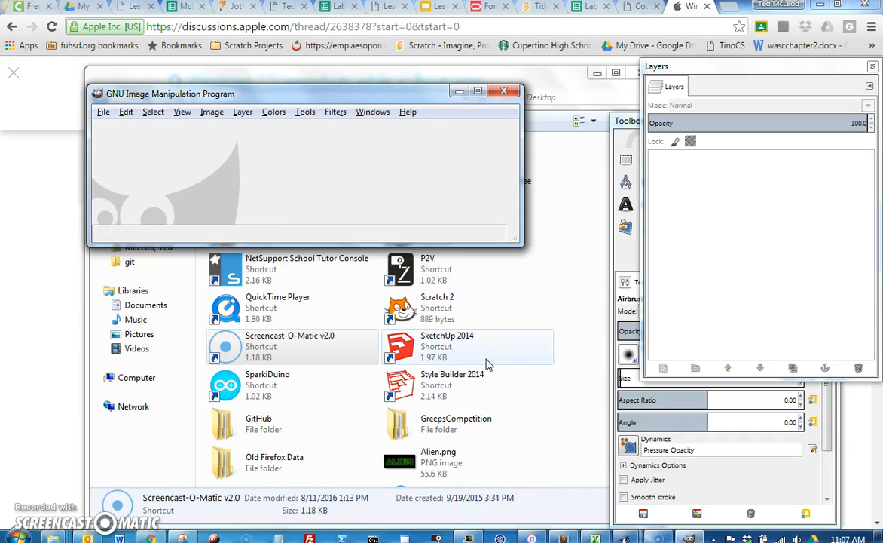
click(538, 174)
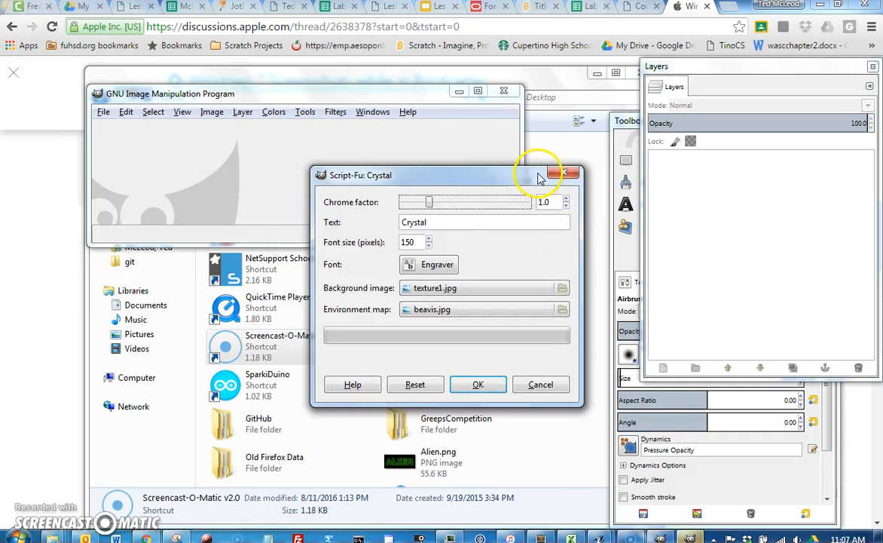
drag(435, 226, 401, 223)
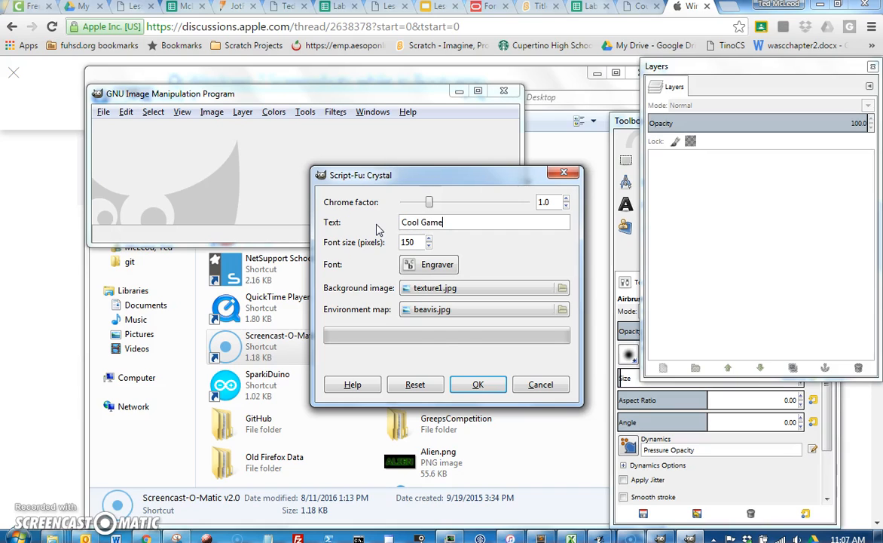
click(479, 384)
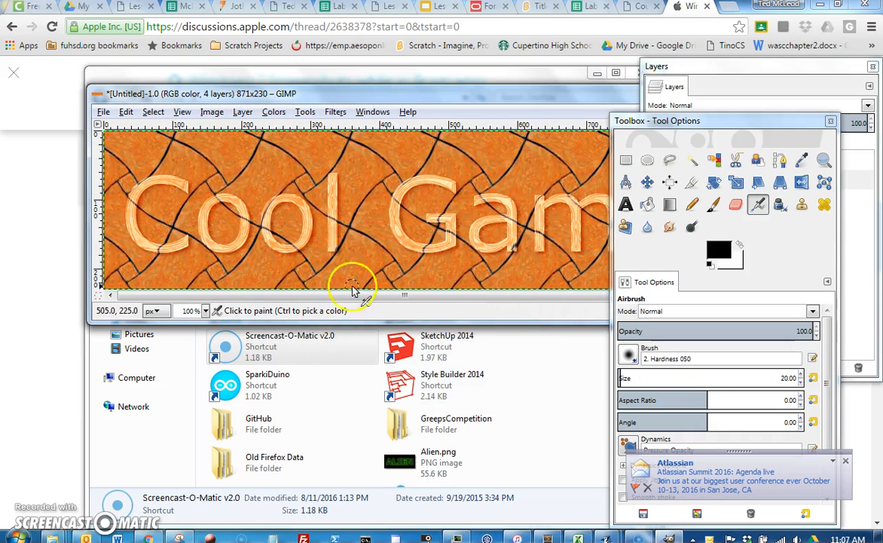
Step: Create a Comic Book logo with the text "Super Man"
drag(644, 124, 742, 114)
drag(591, 98, 516, 43)
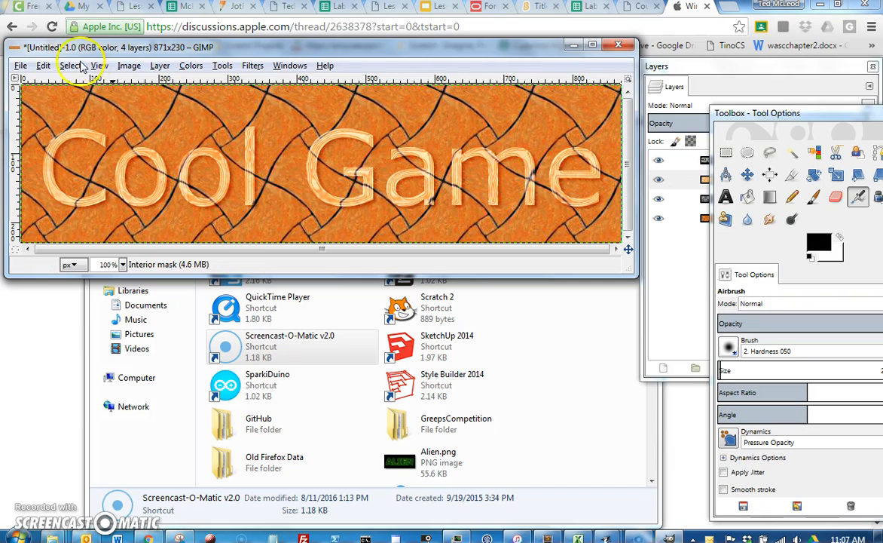
click(21, 65)
mouse_move(23, 96)
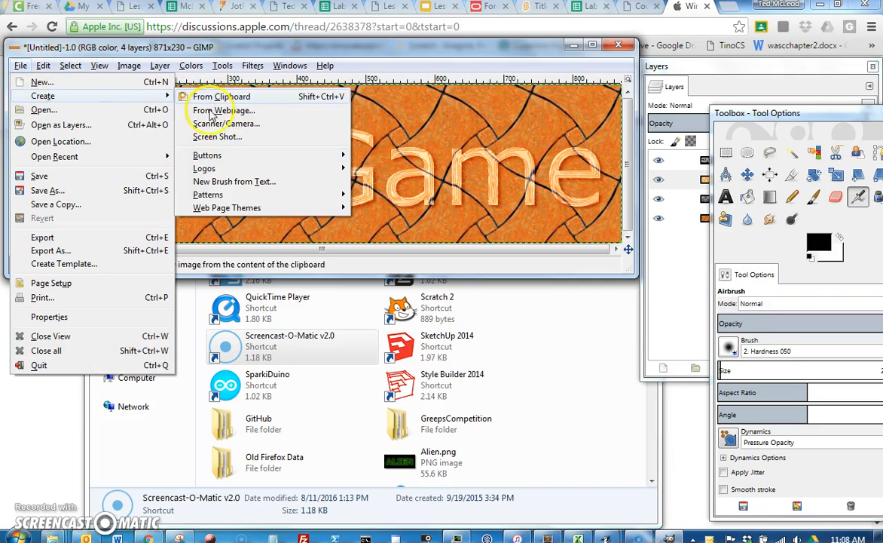
mouse_move(207, 168)
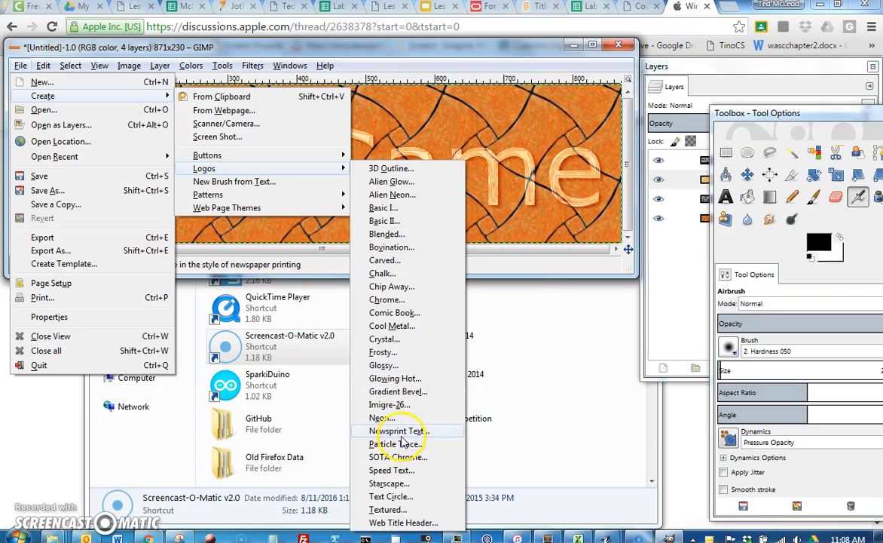
click(414, 319)
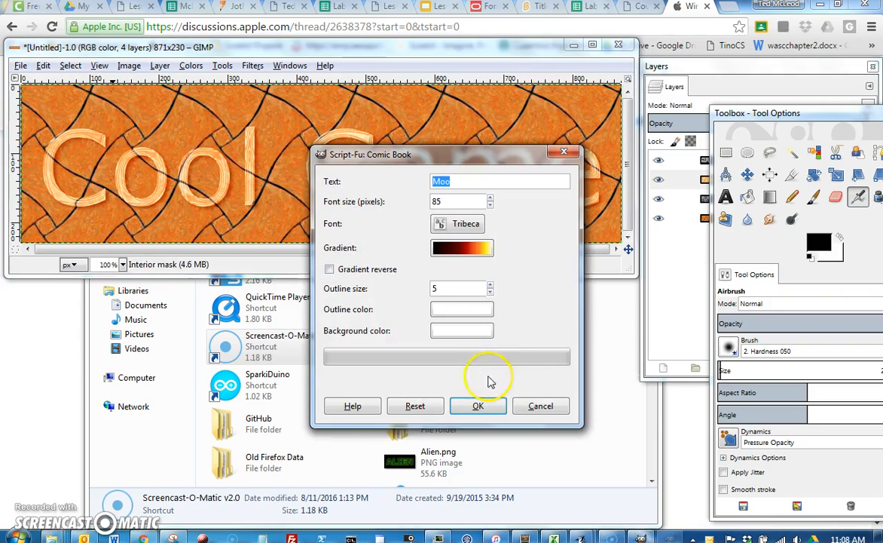
drag(459, 184, 423, 184)
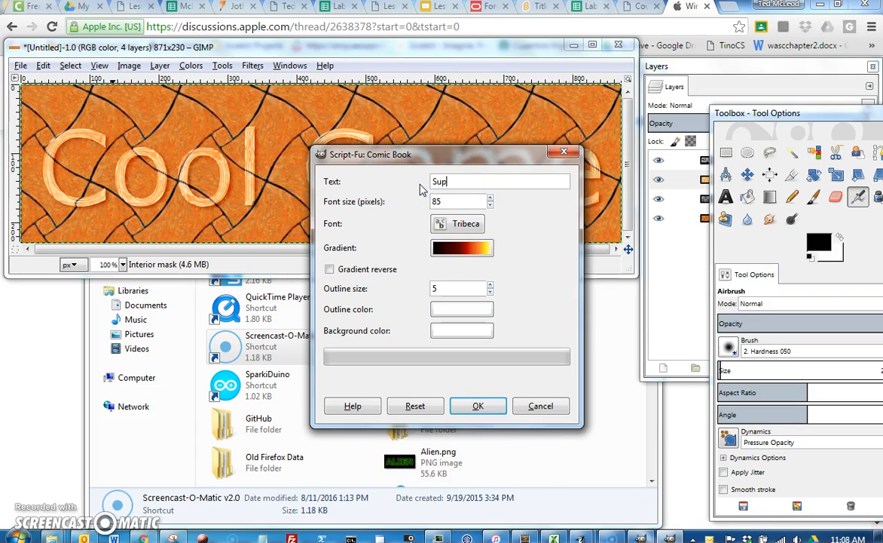
text(Super Man)
click(476, 406)
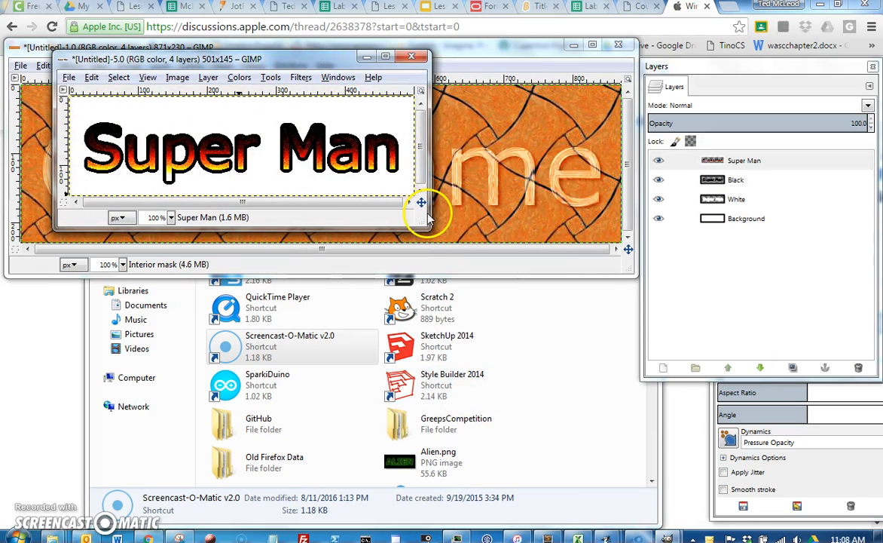
Step: Export the Super Man logo to the Desktop as SuperManTitle.png with the default PNG options
click(68, 78)
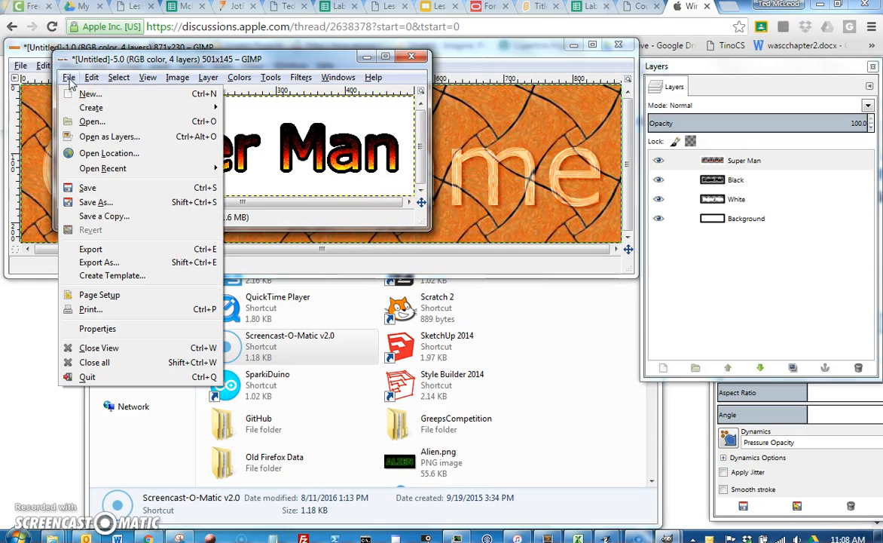
click(99, 264)
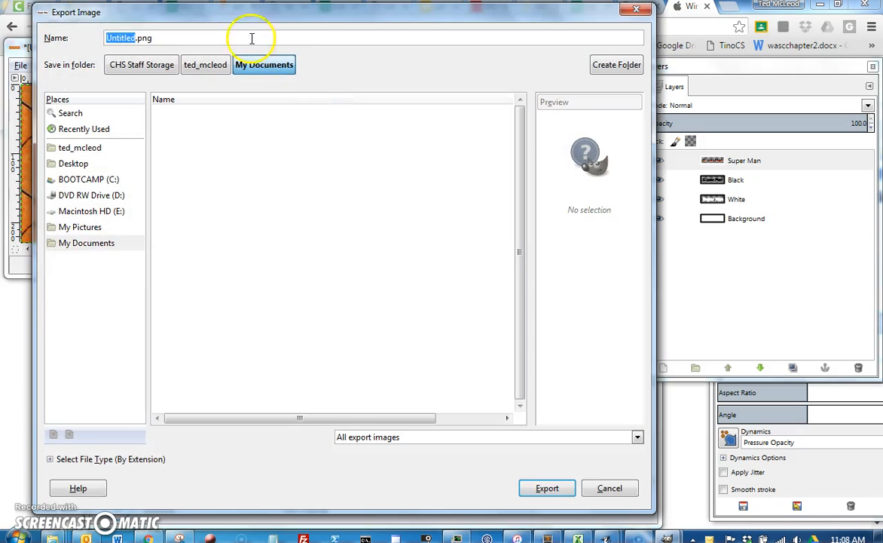
drag(134, 37, 101, 37)
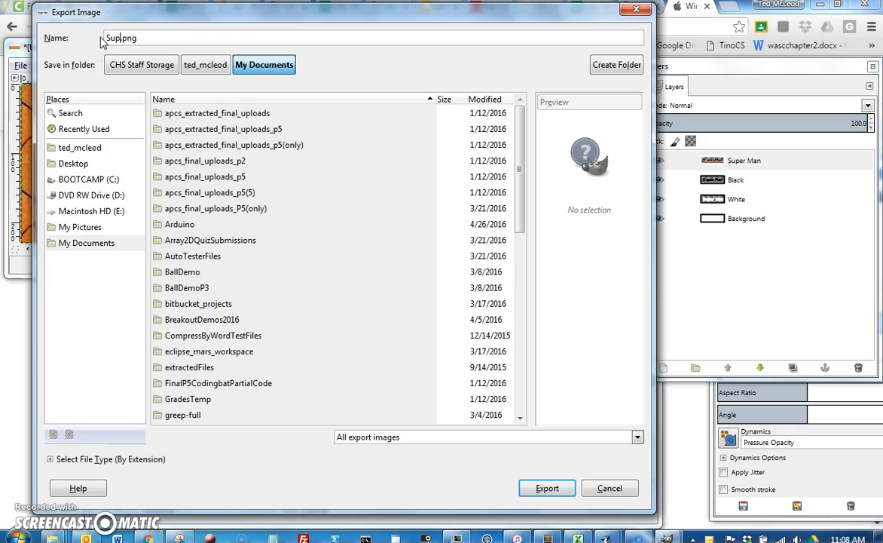
text(SuperManTitle)
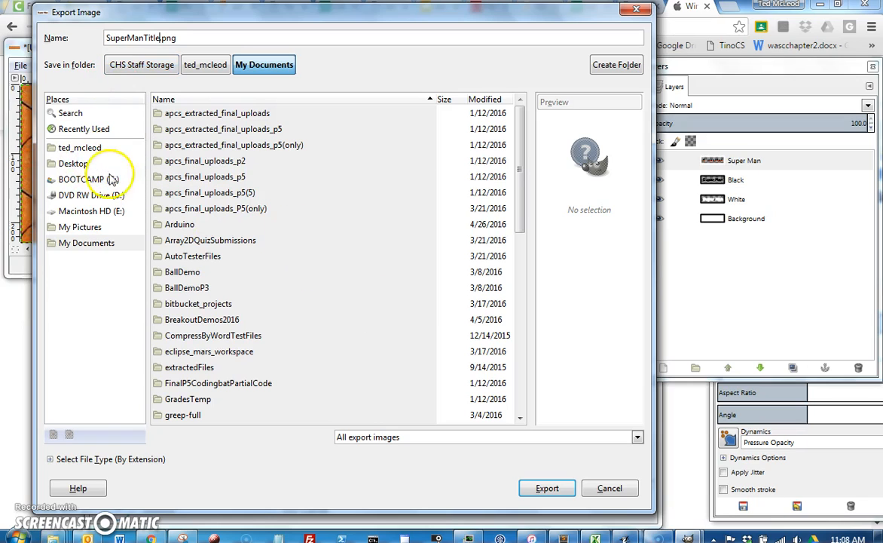
click(78, 164)
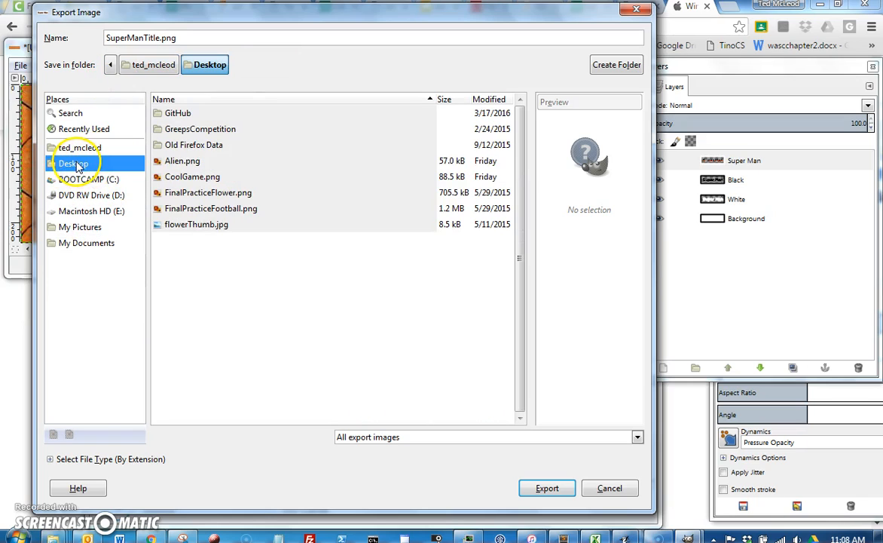
click(558, 489)
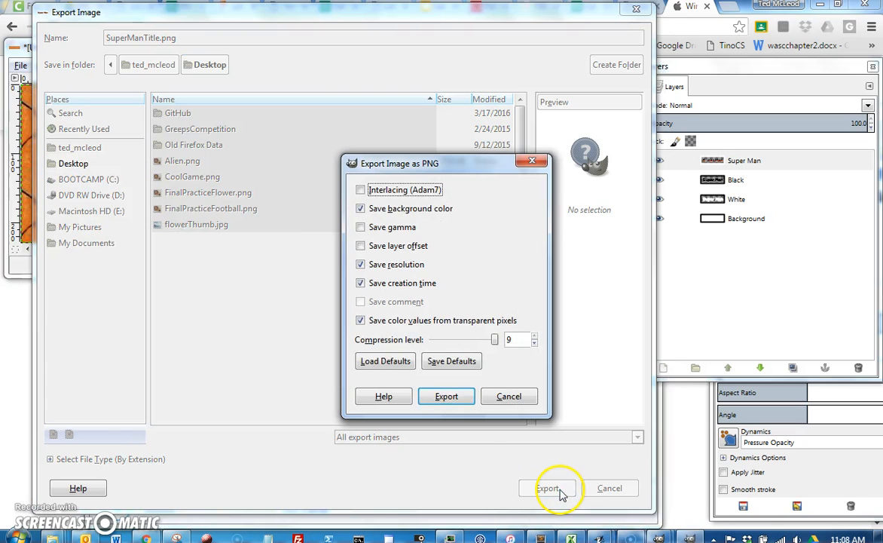
click(433, 391)
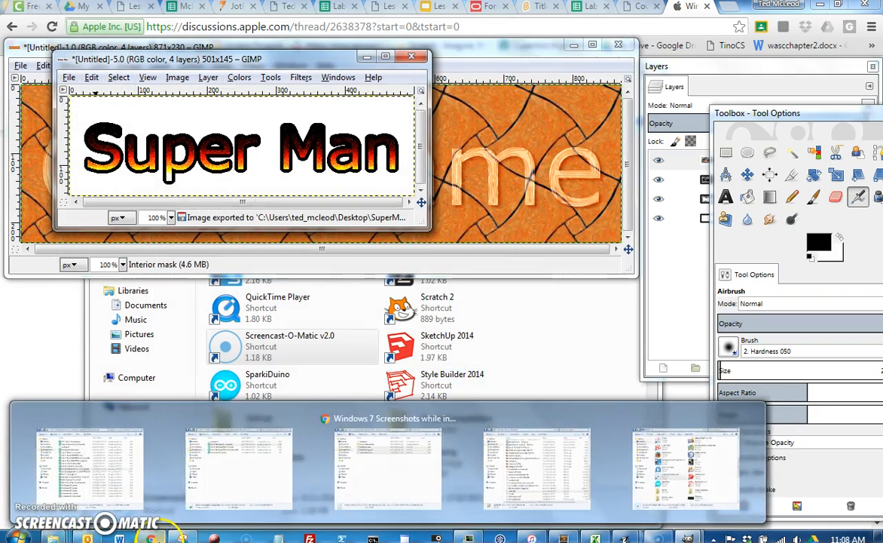
Step: Switch to Chrome and start a new project on the Scratch website
click(151, 538)
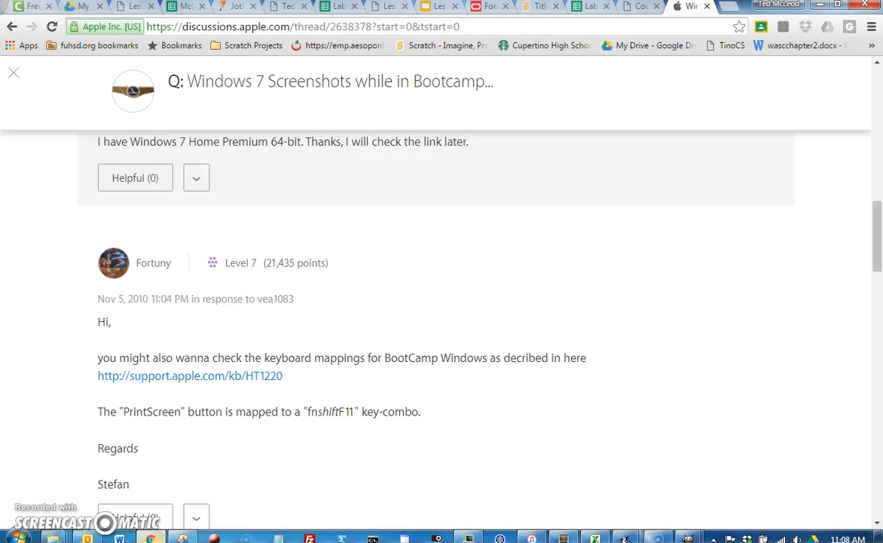
click(731, 8)
click(441, 45)
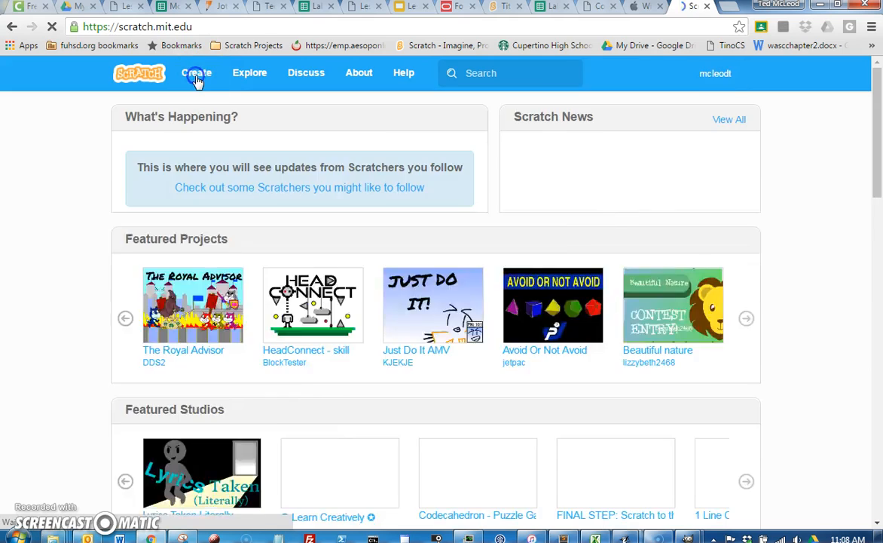
click(197, 76)
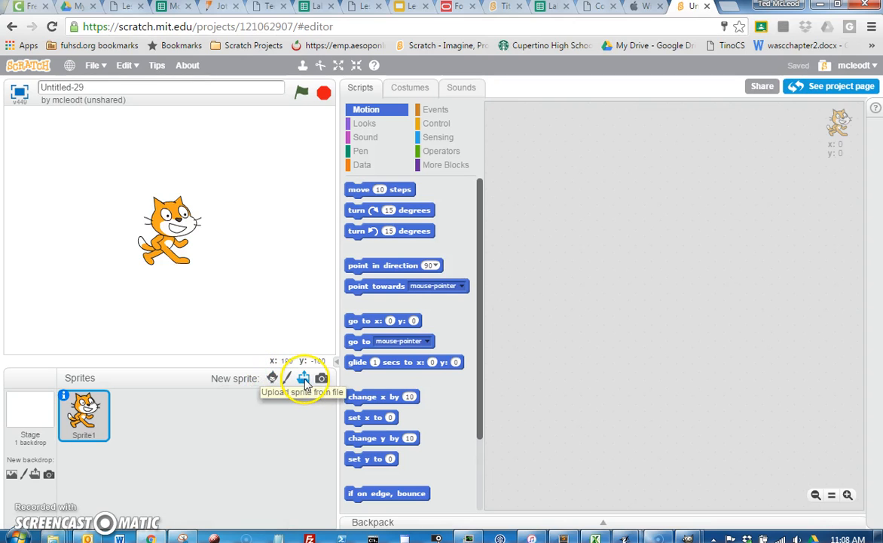
Step: Upload SuperManTitle.png from the Desktop as a new sprite
click(303, 379)
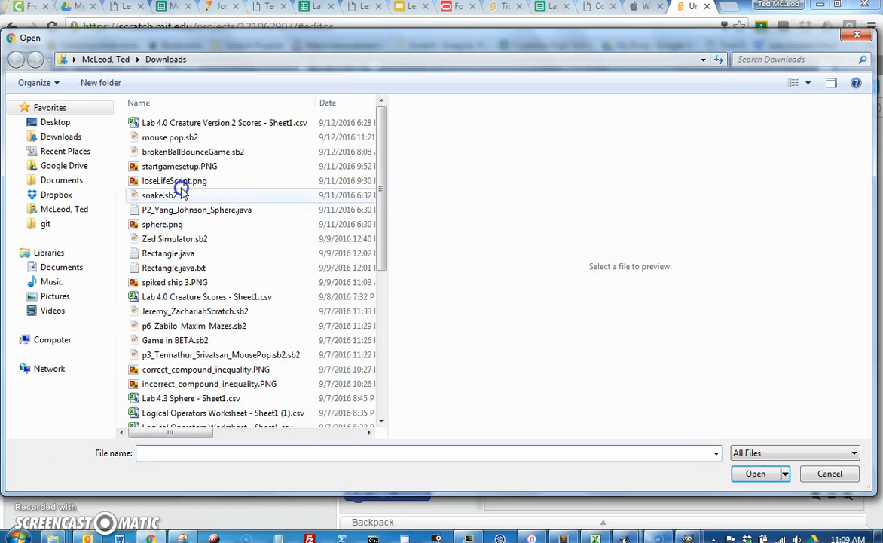
click(55, 122)
drag(377, 155, 382, 418)
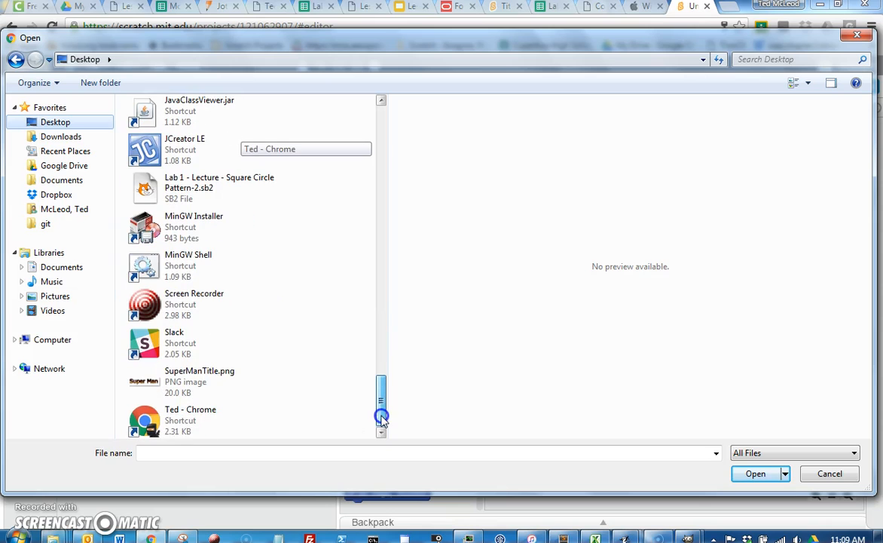
click(181, 376)
click(755, 474)
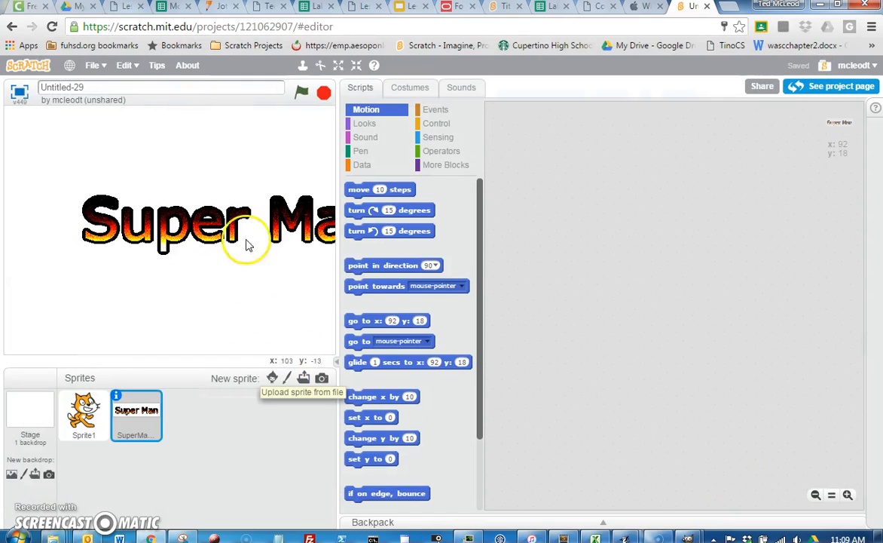
Step: Move the Super Man sprite to the top of the stage, above the cat
drag(217, 233, 153, 177)
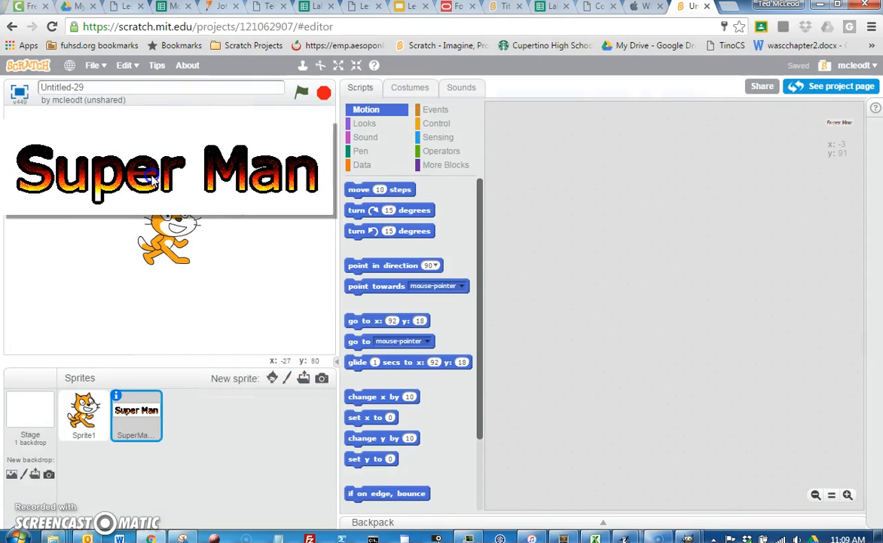
click(214, 259)
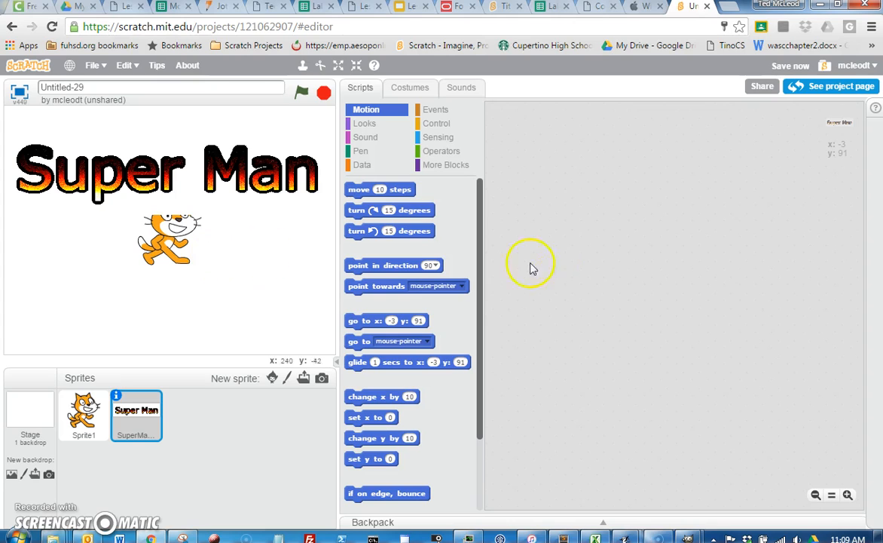
mouse_move(184, 151)
mouse_down()
mouse_move(197, 164)
mouse_move(191, 184)
mouse_move(194, 156)
mouse_up()
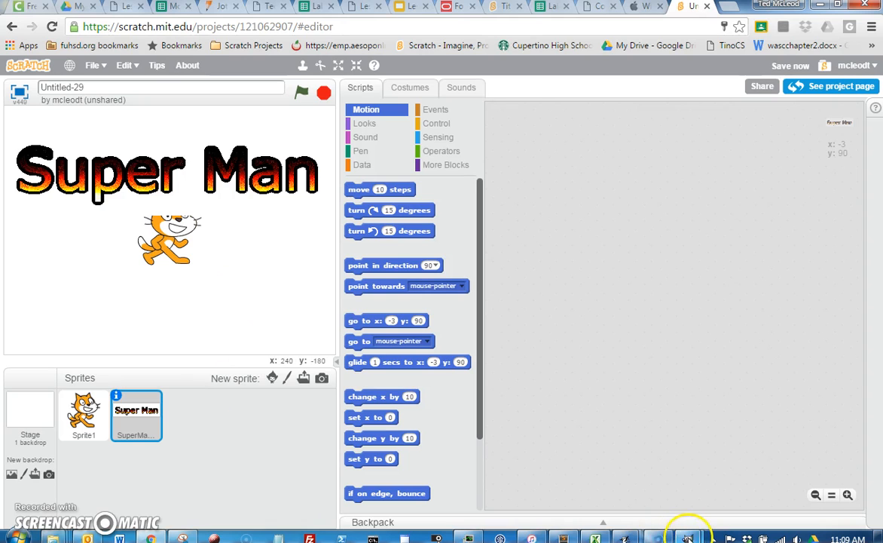
Step: Switch back to GIMP, enlarge the Super Man image window and select its Super Man layer
mouse_move(687, 537)
click(745, 482)
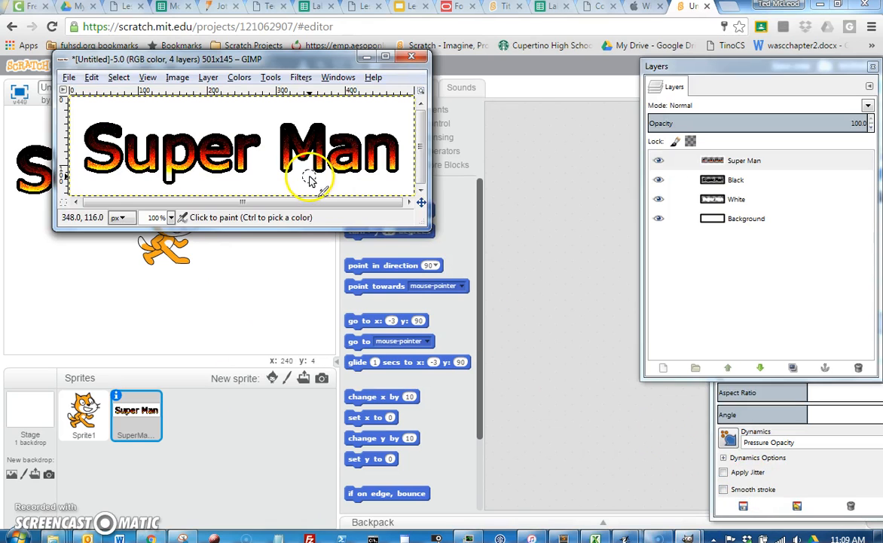
drag(424, 226, 534, 318)
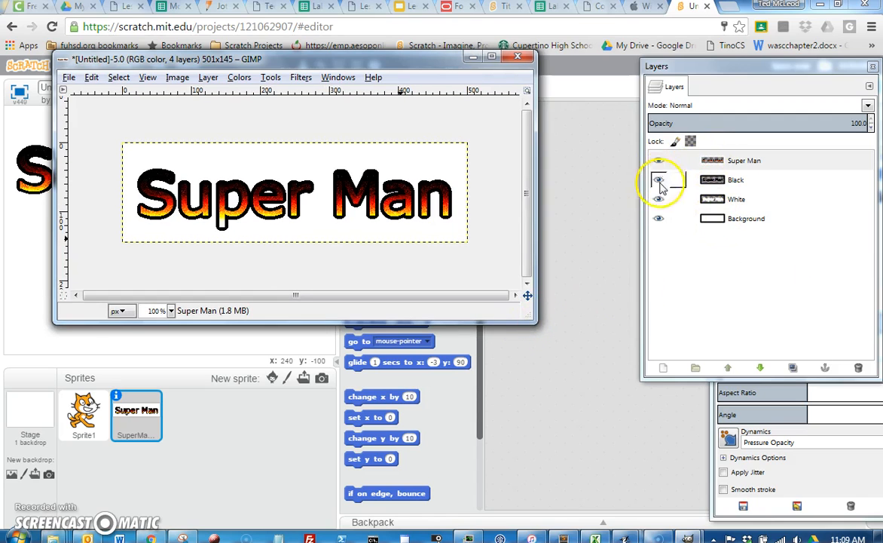
click(731, 160)
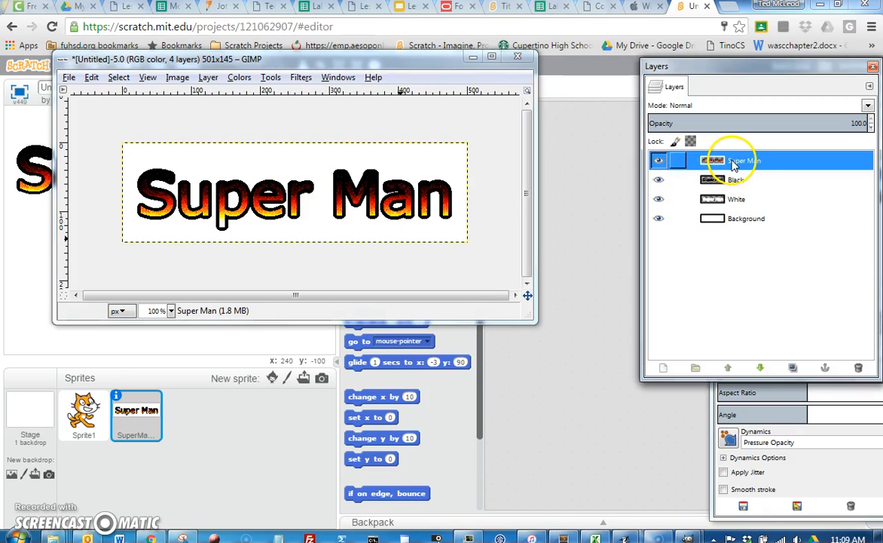
Step: Toggle the Black layer's visibility off and back on to compare the outline
click(735, 183)
click(659, 180)
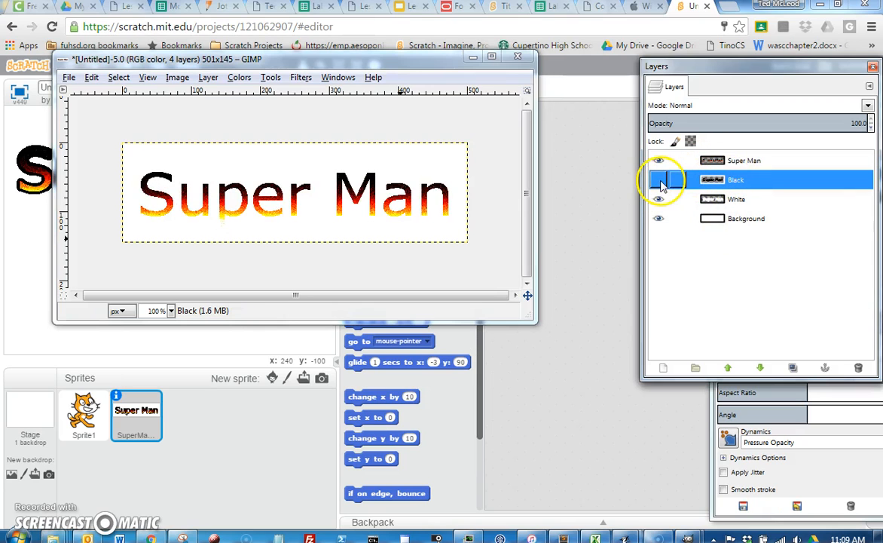
click(660, 181)
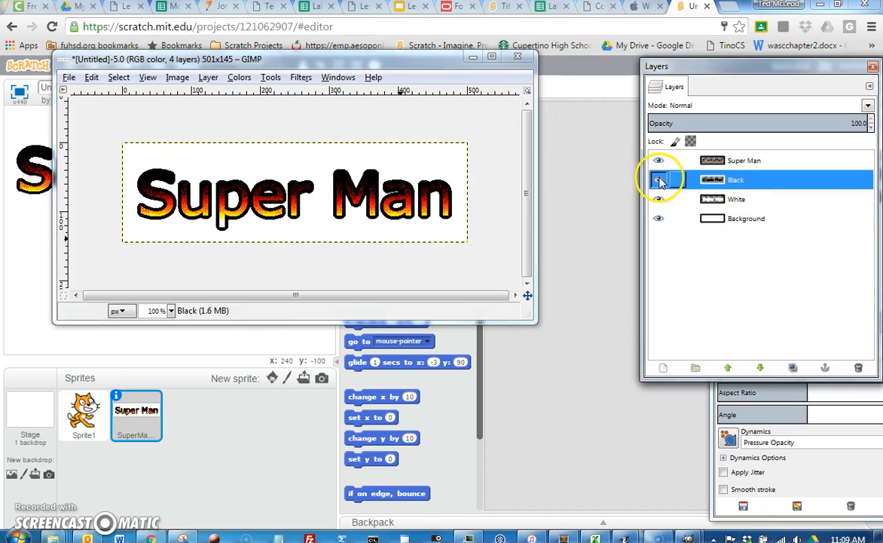
Step: Hide the Background and White layers so the title keeps only its black outline on transparency
click(659, 219)
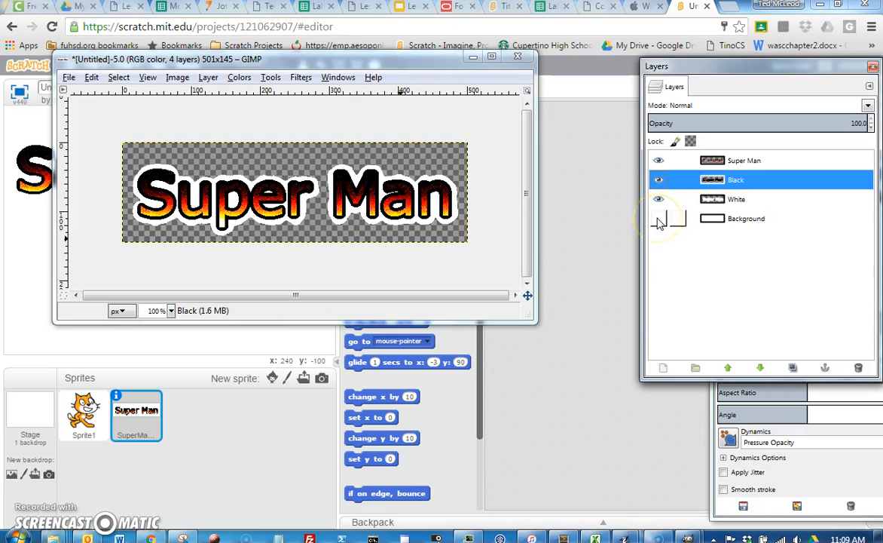
click(746, 219)
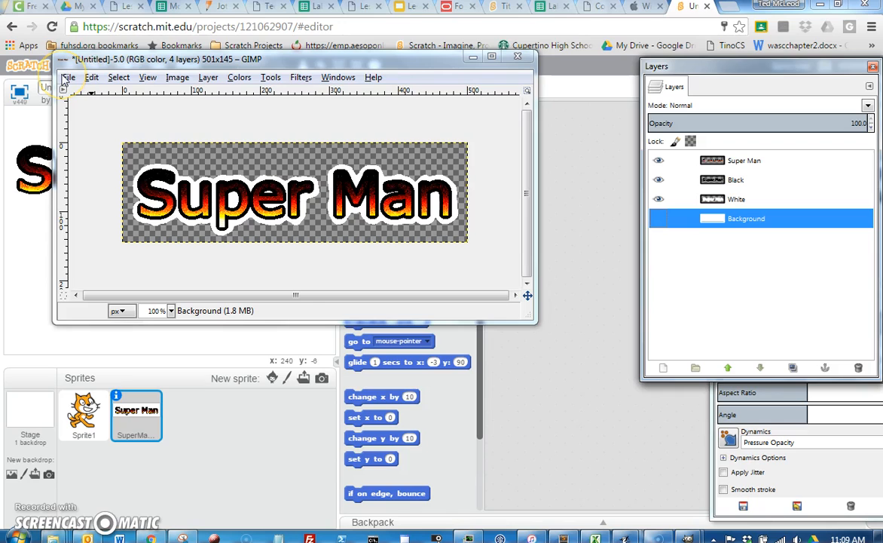
click(723, 202)
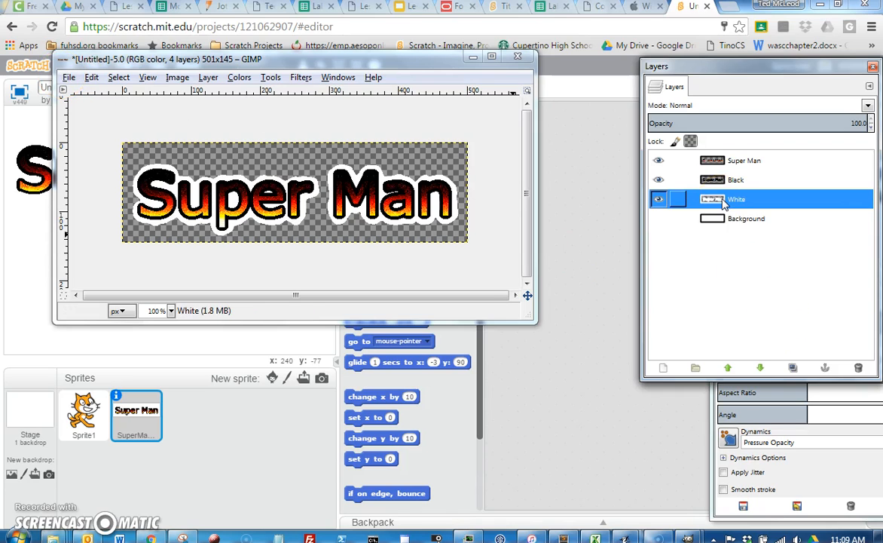
click(662, 201)
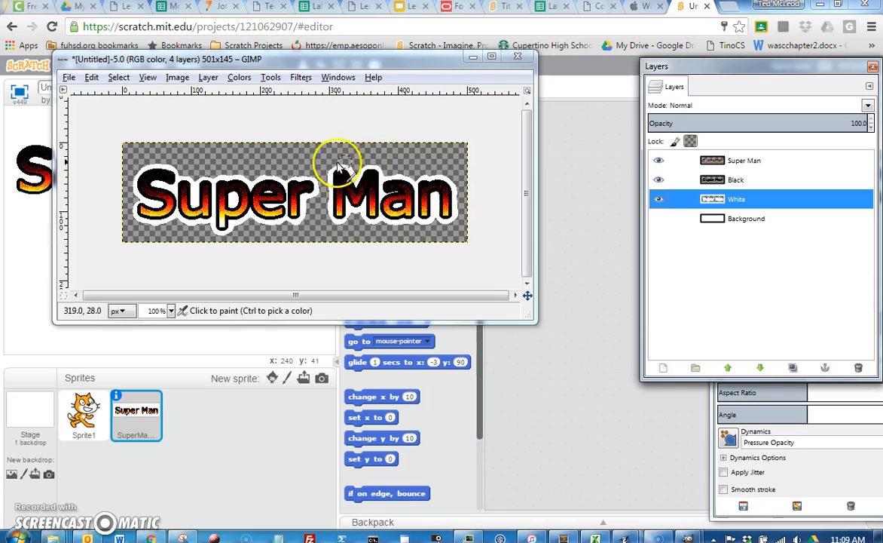
click(658, 201)
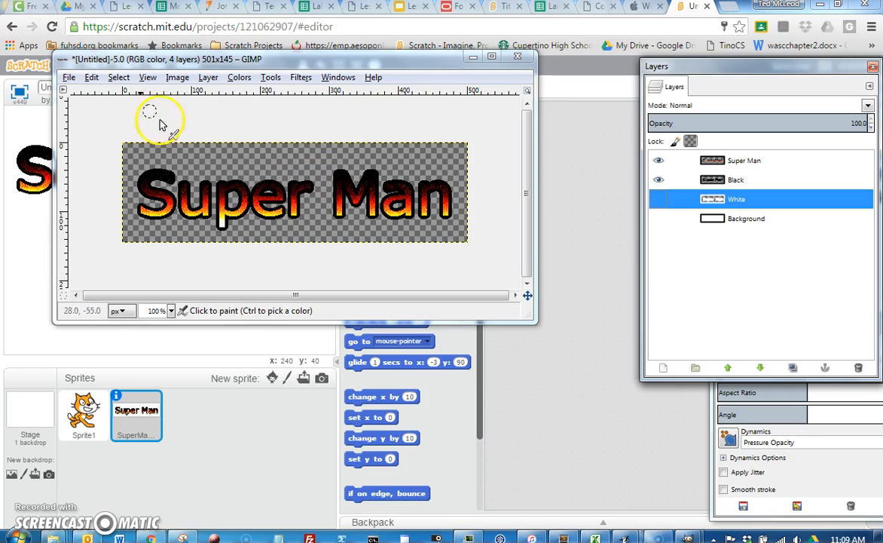
Step: Re-export the image to SuperManTitle.png
click(69, 78)
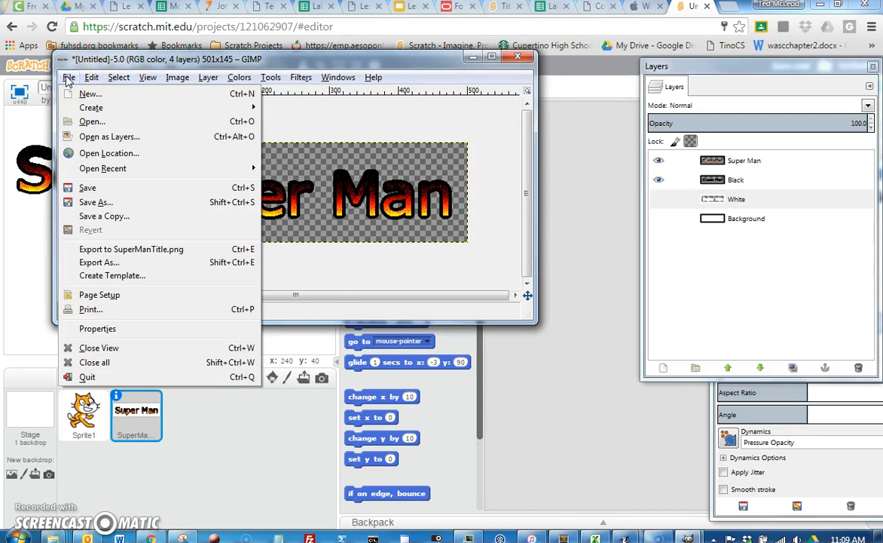
click(67, 80)
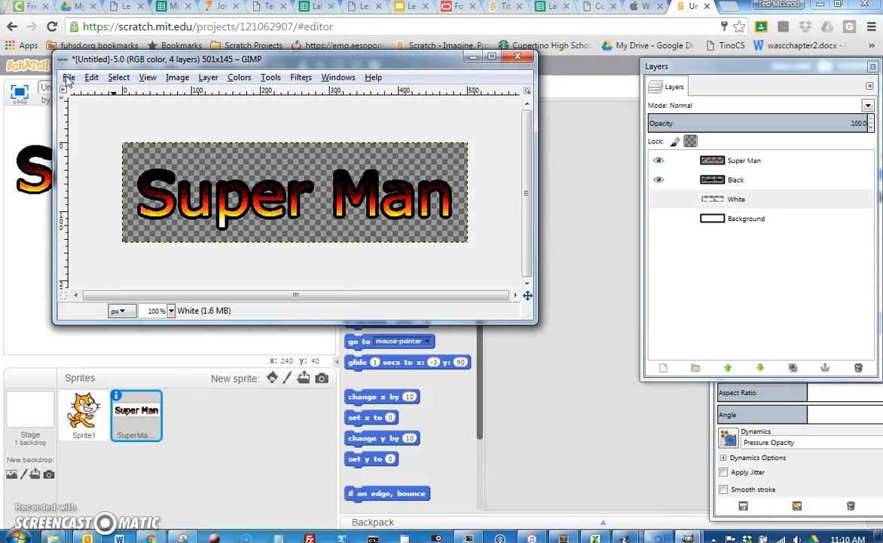
click(67, 78)
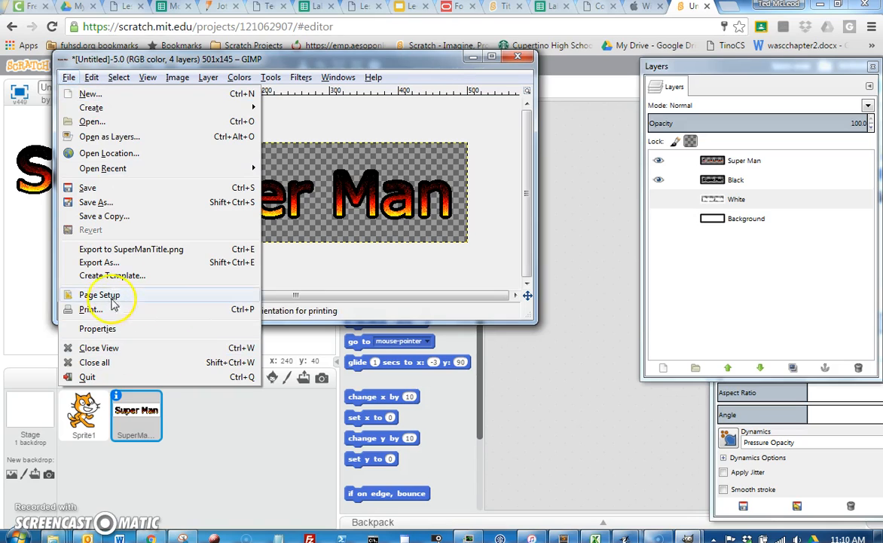
click(125, 251)
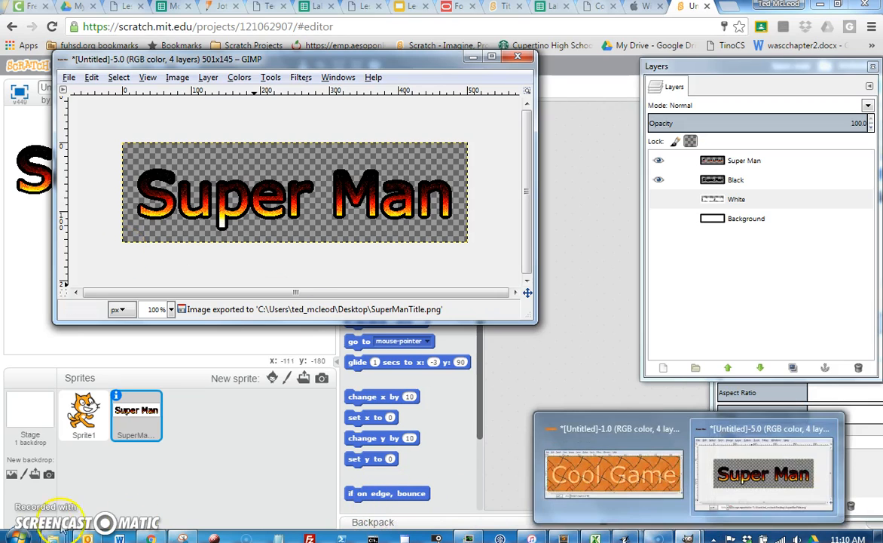
Step: Switch to Chrome and upload SuperManTitle.png from the Desktop as a new costume for the Super Man sprite
click(281, 430)
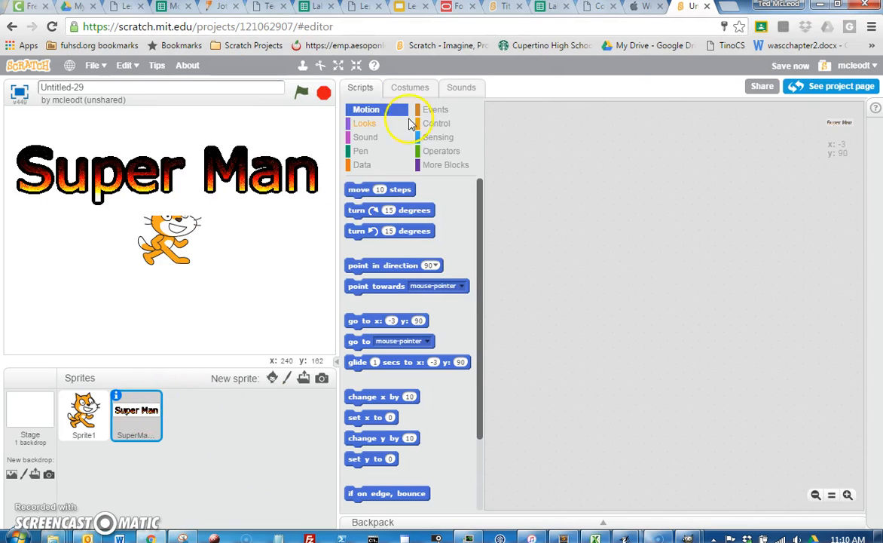
click(411, 88)
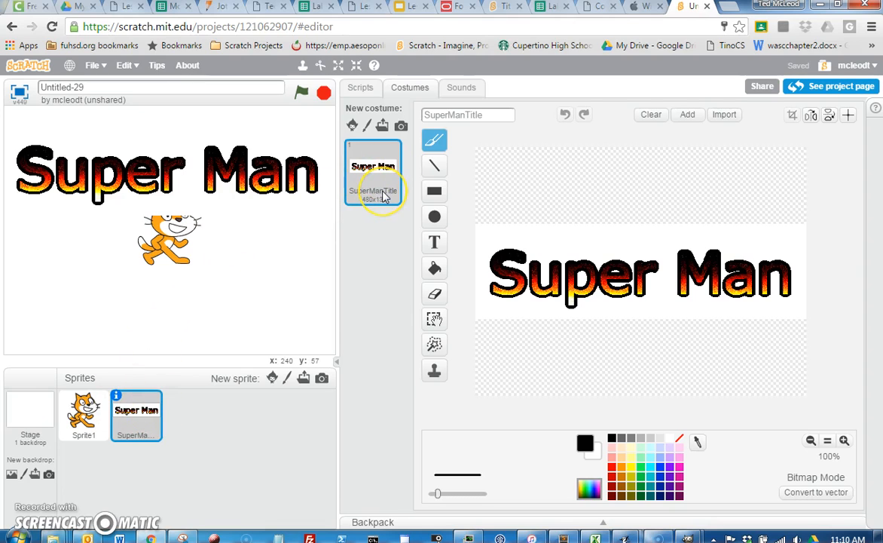
click(385, 128)
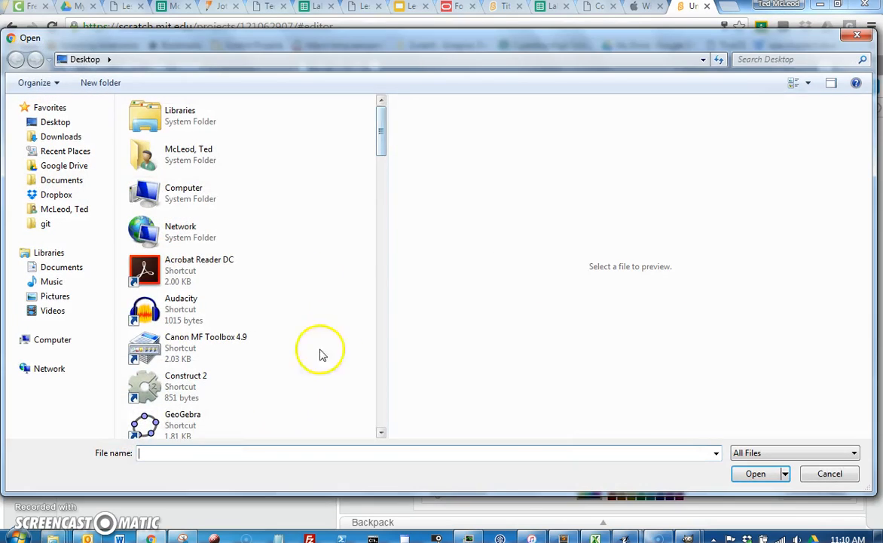
drag(380, 134, 378, 422)
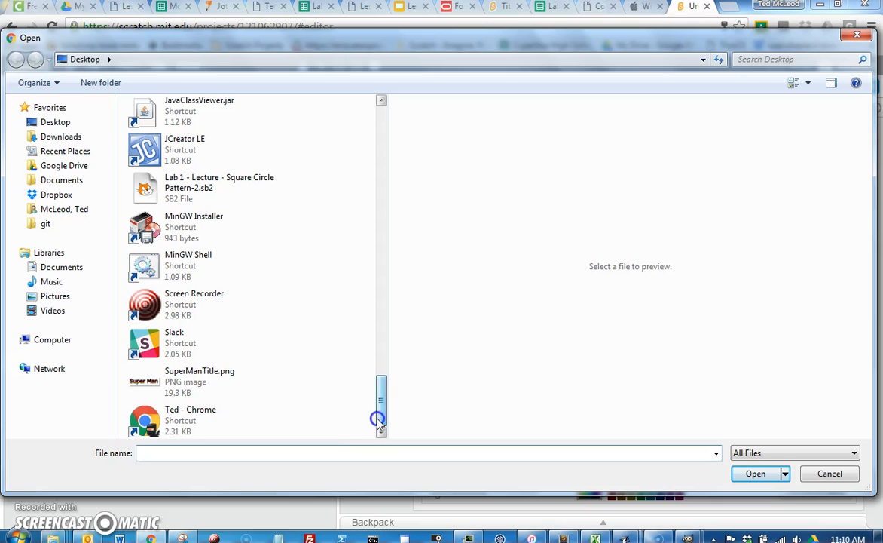
click(214, 377)
click(755, 473)
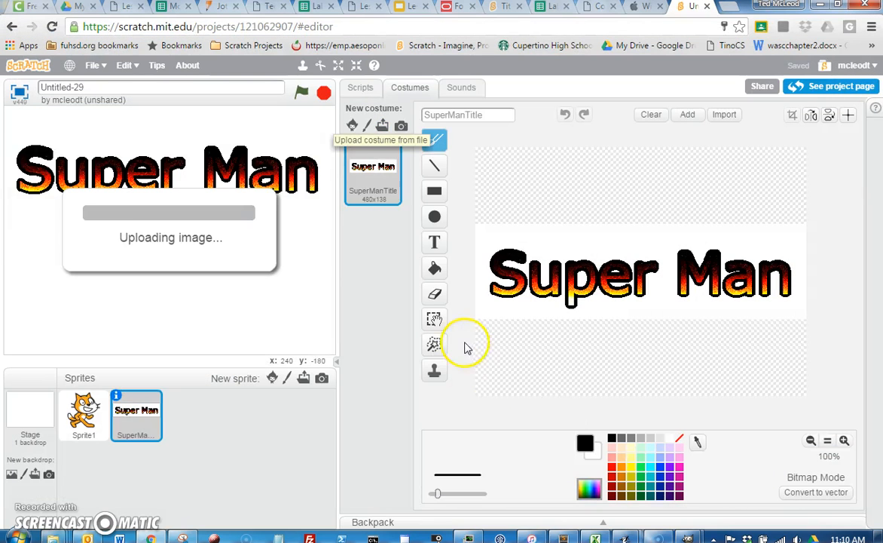
click(378, 245)
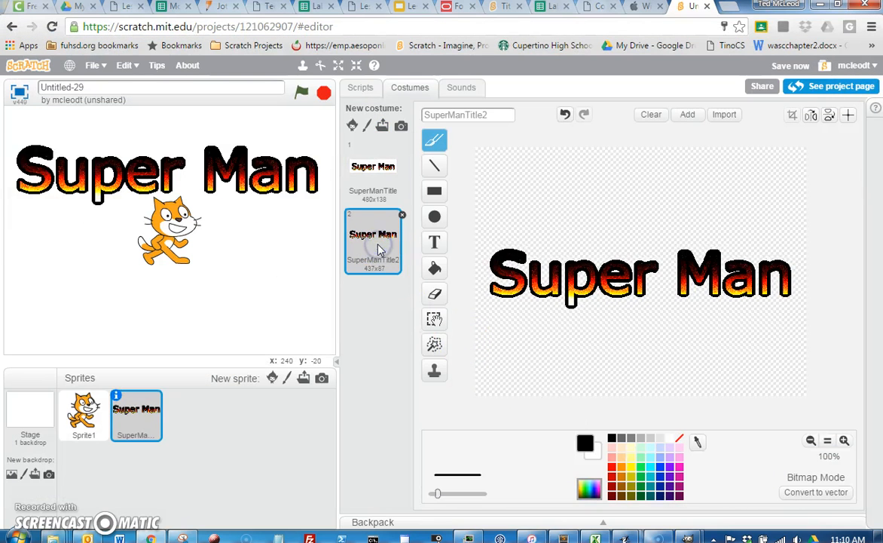
Step: Return to the scripts and move the Super Man title down on the stage, overlapping the cat
click(360, 89)
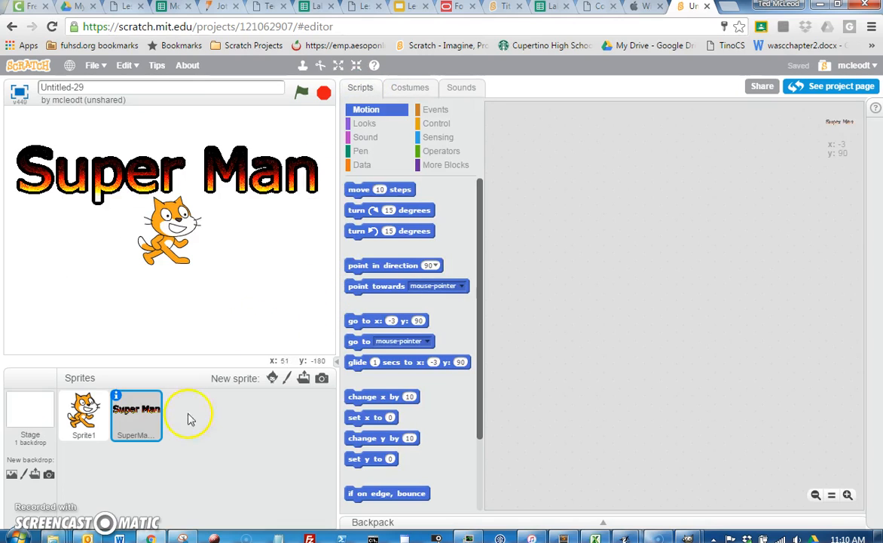
drag(143, 174, 166, 207)
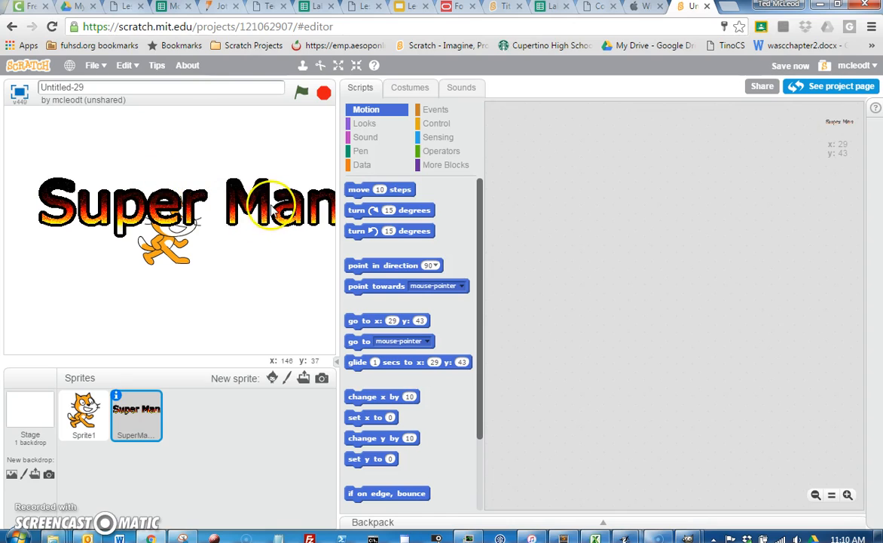